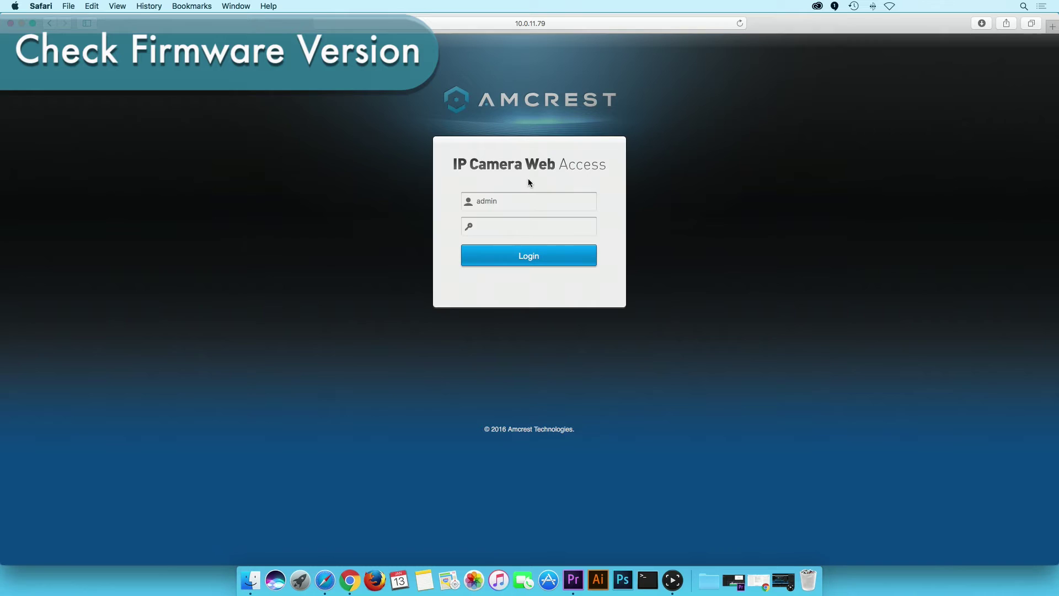
Step: Log in to the Amcrest camera web page with the camera password
click(525, 226)
text(••••••)
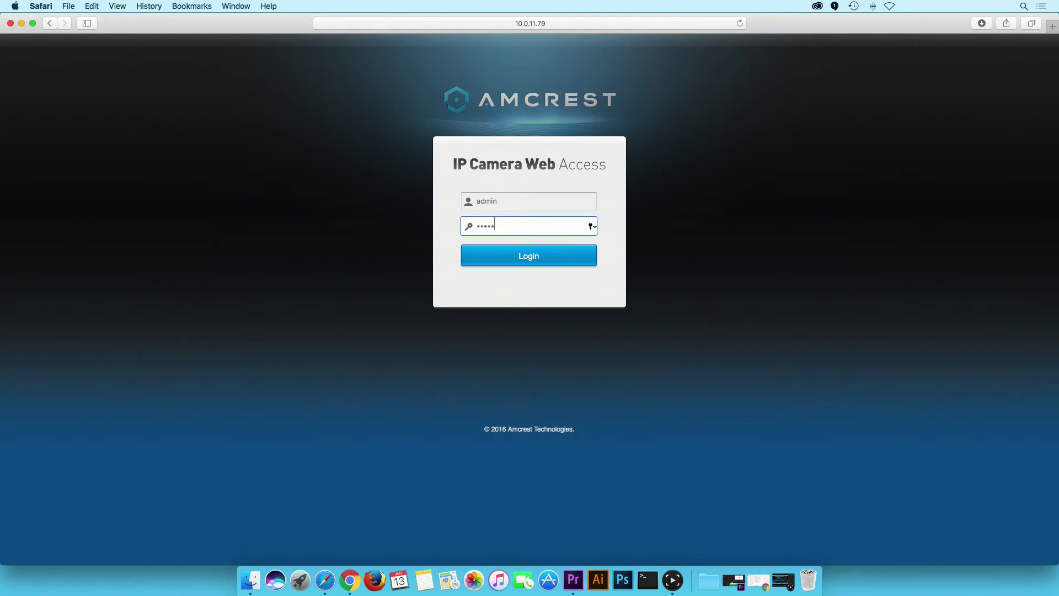
click(523, 248)
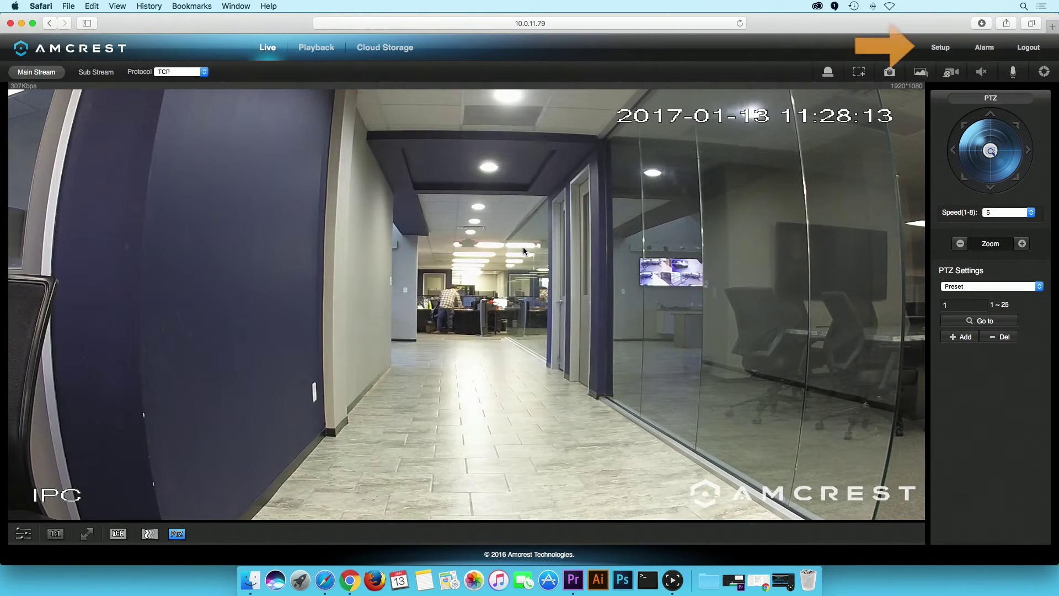
Step: Show the camera's version details under Setup > Information > Version, showing software 2.420.AC00.15.R
click(940, 48)
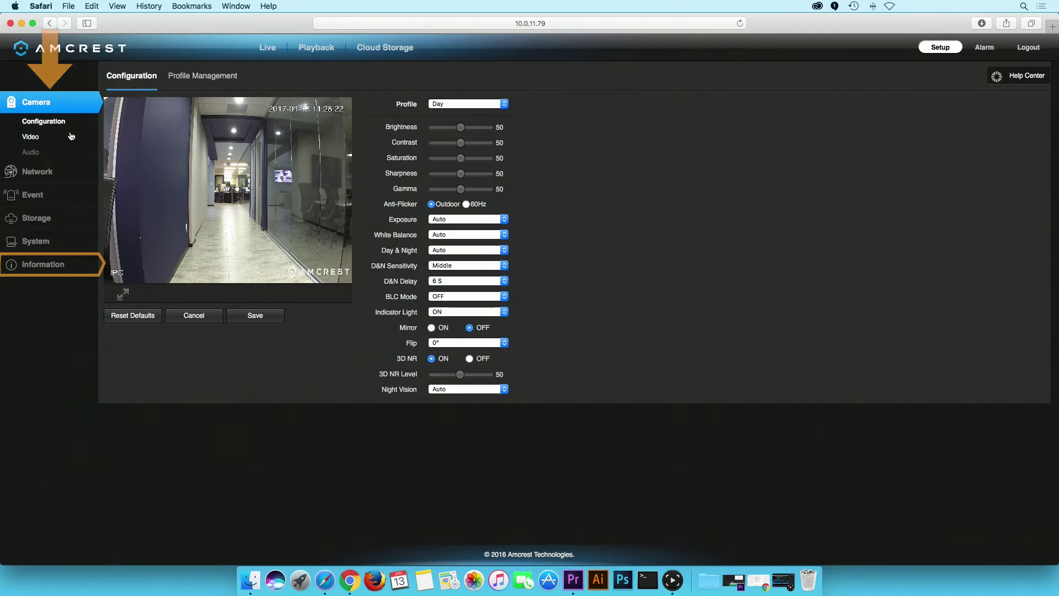
click(63, 265)
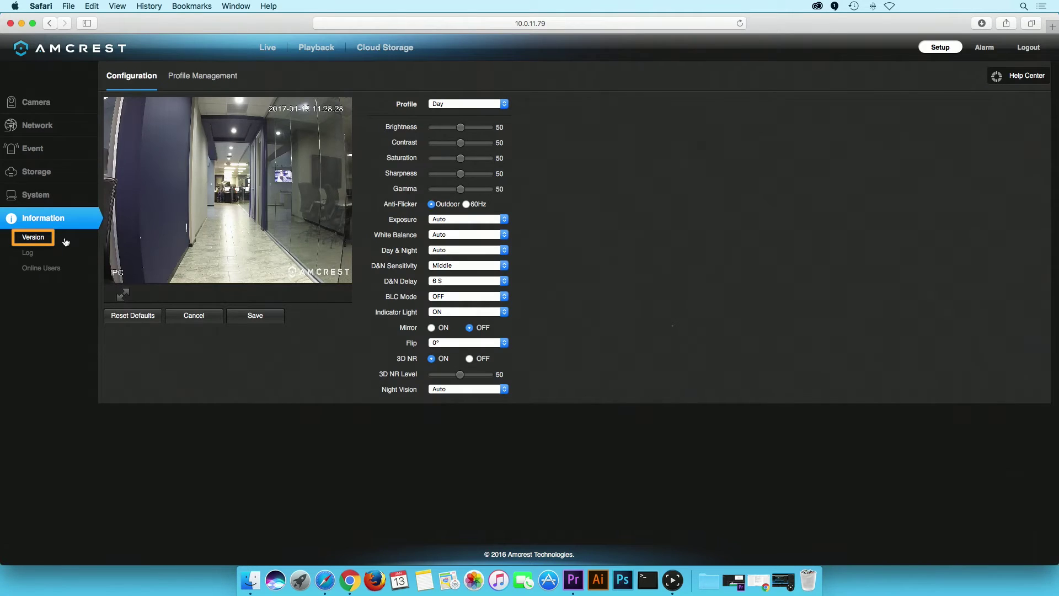
click(65, 241)
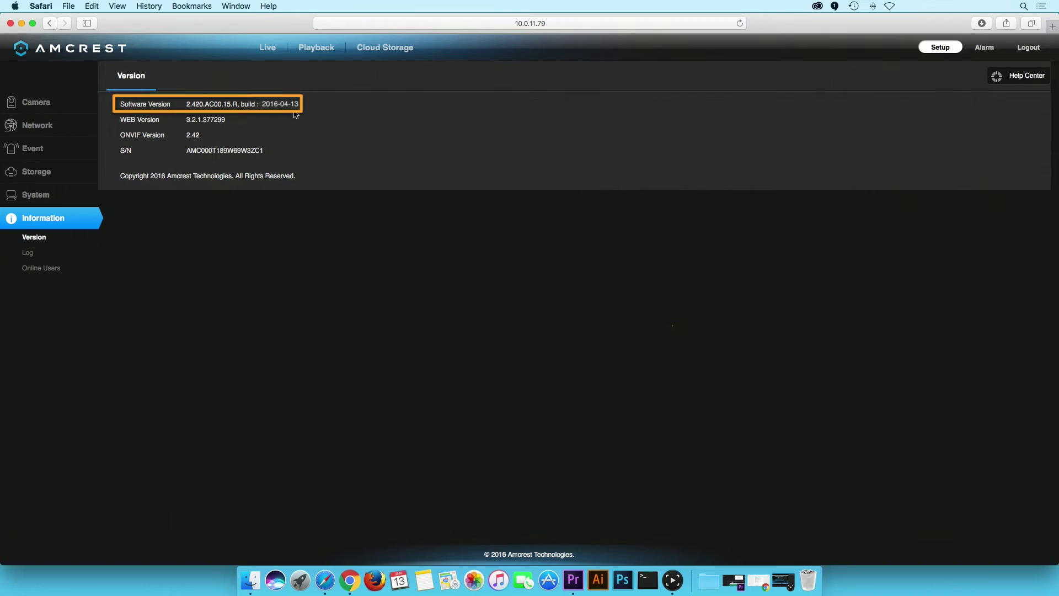
click(1050, 28)
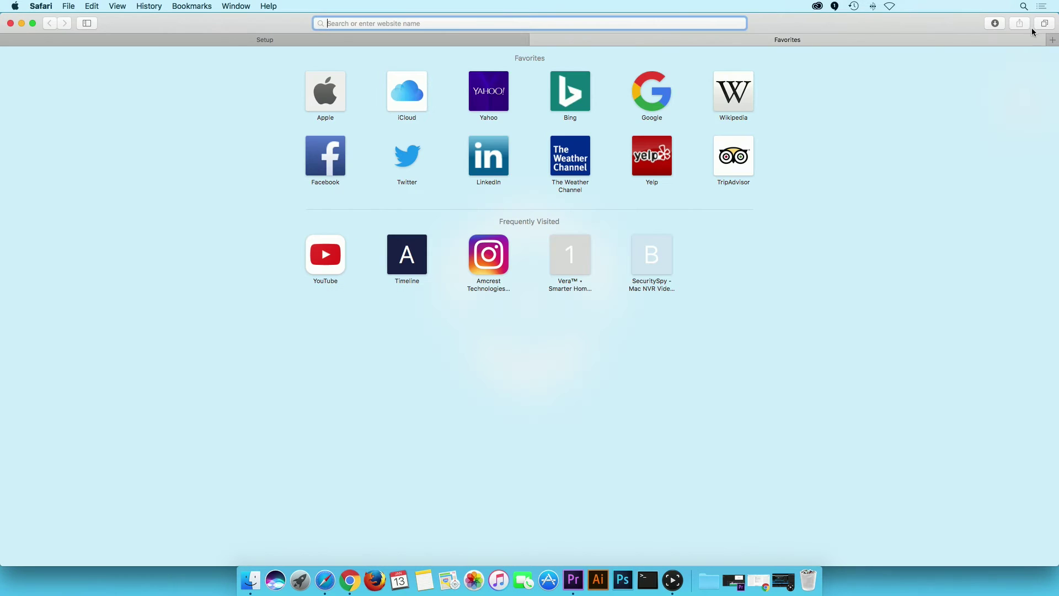
text(www.am)
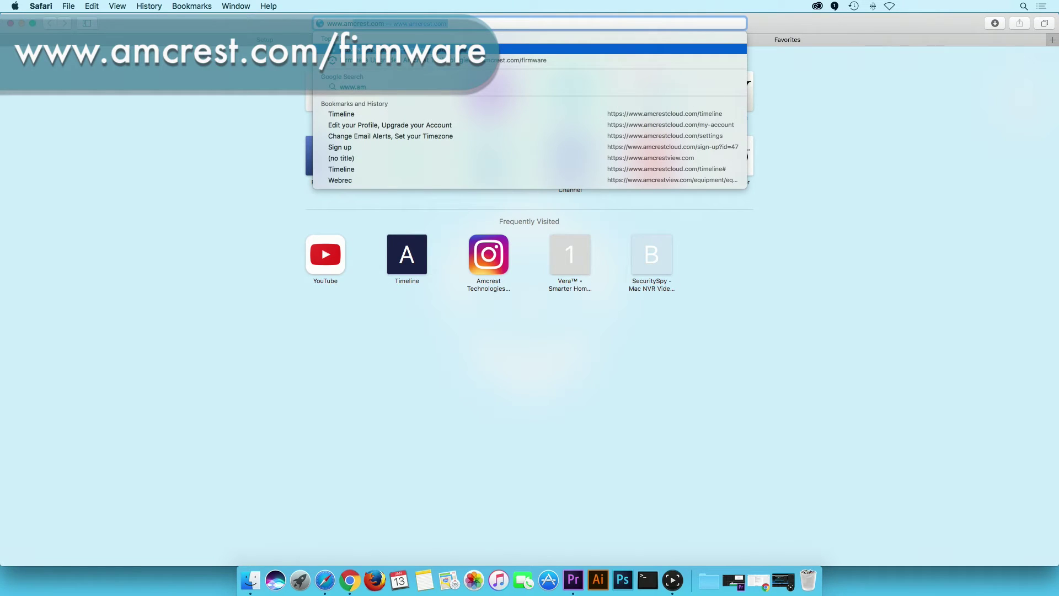
text(crest.com)
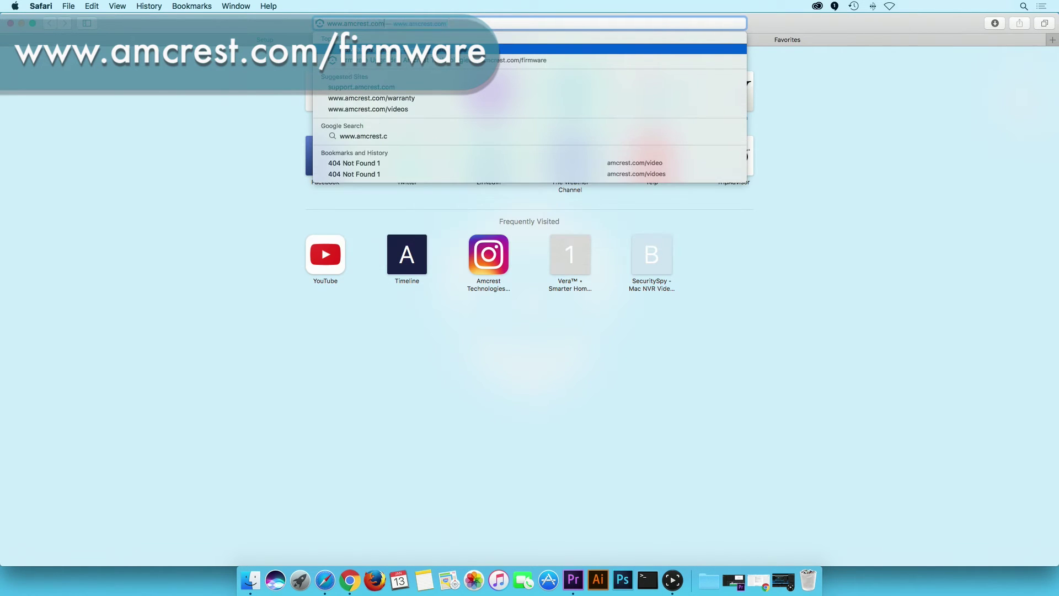
text(/firmware)
key(Return)
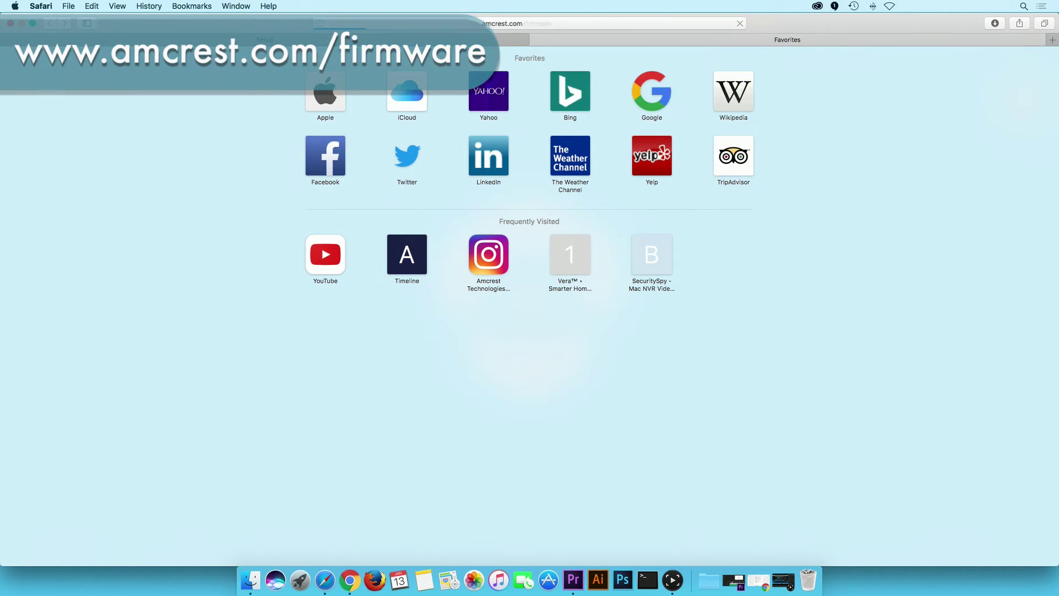
scroll(527, 276, down, 10)
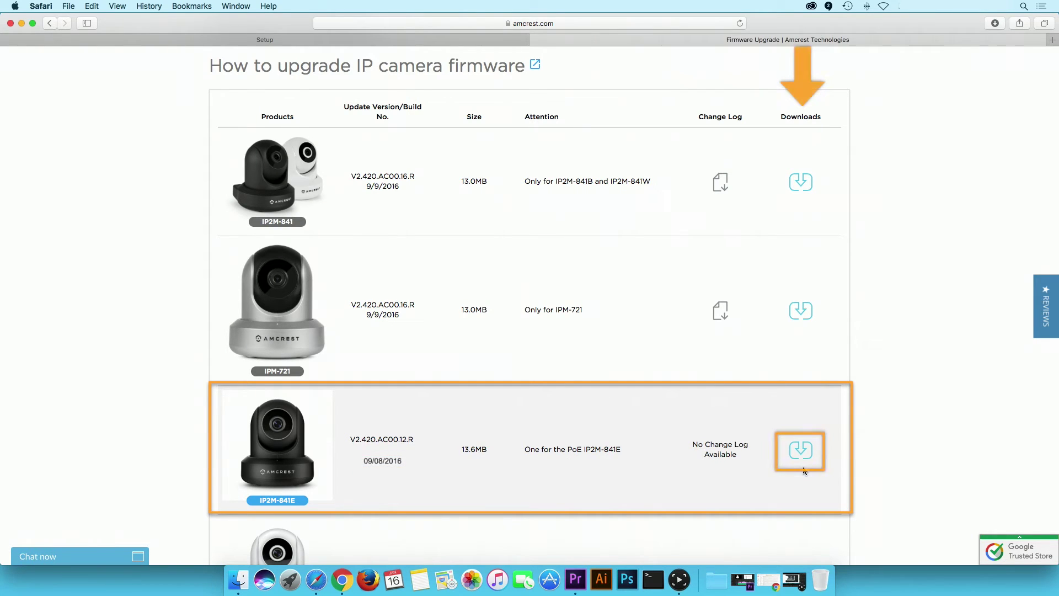
click(800, 450)
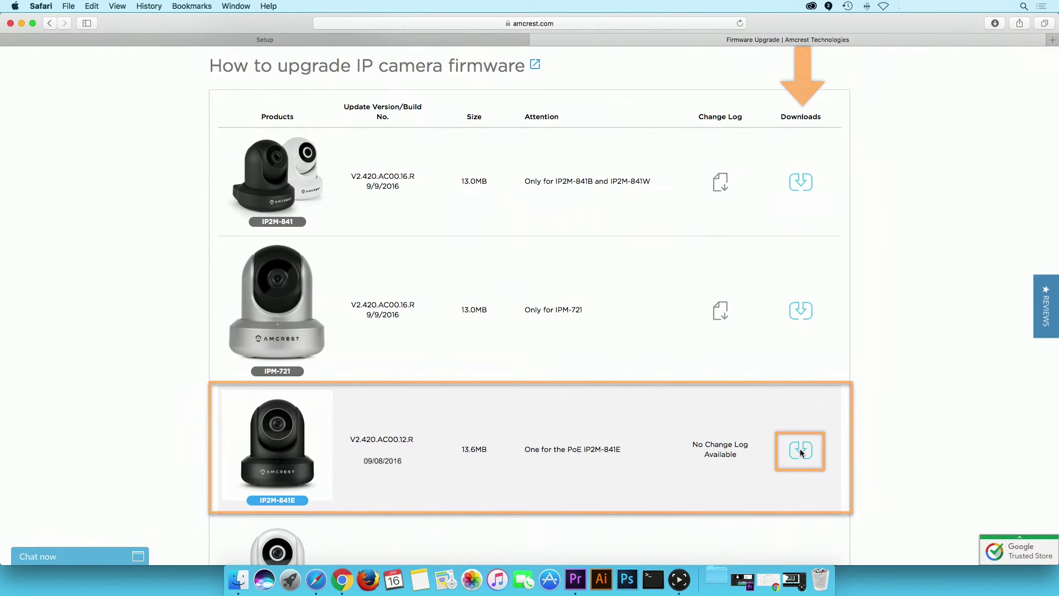
Step: Copy the IP2M-841E firmware .bin from the Downloads folder onto the NO NAME USB drive
click(719, 582)
click(720, 470)
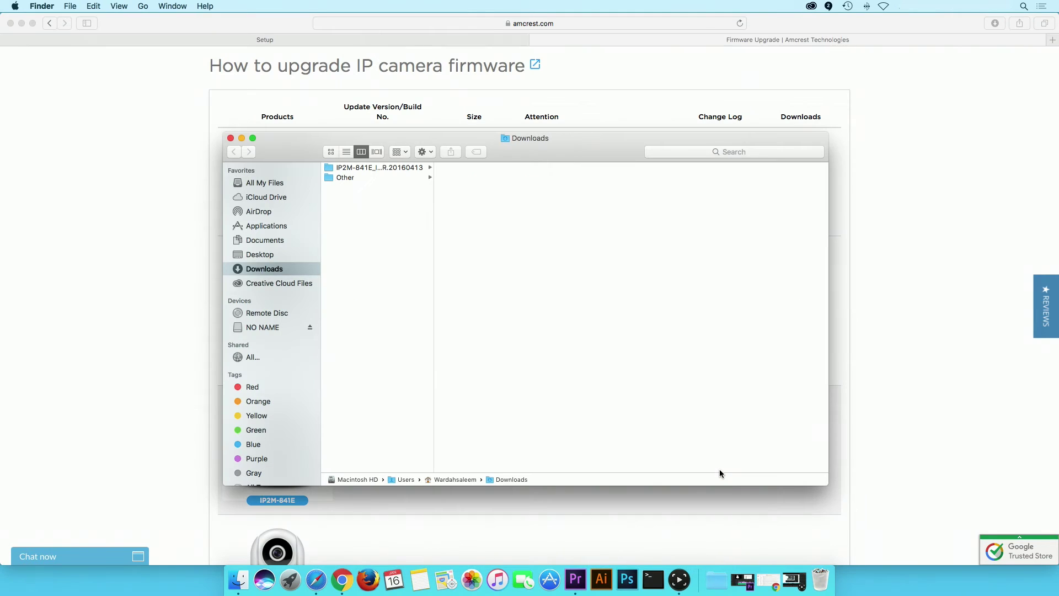
click(21, 24)
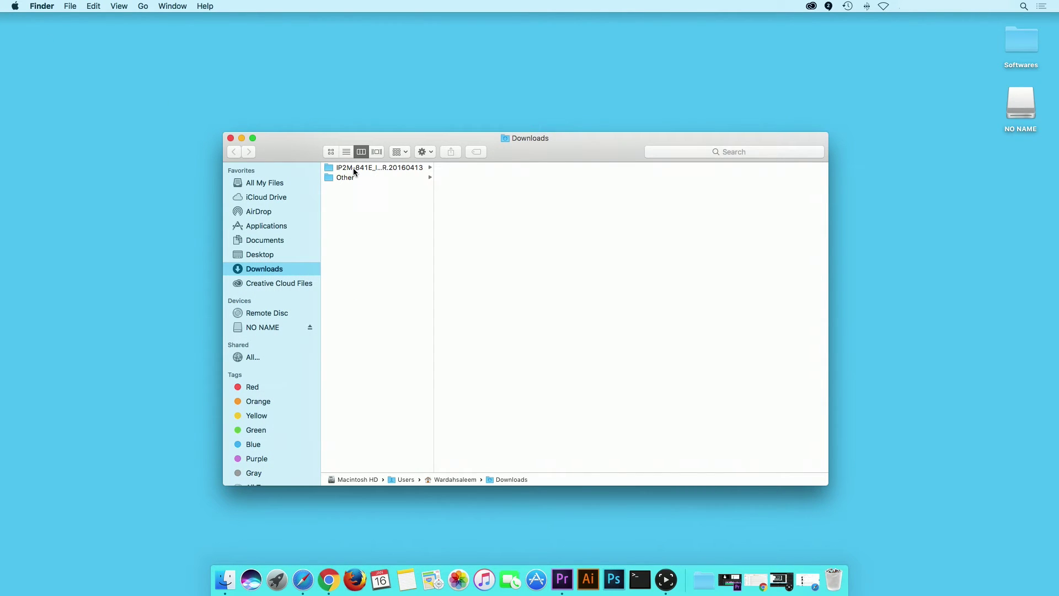
click(354, 168)
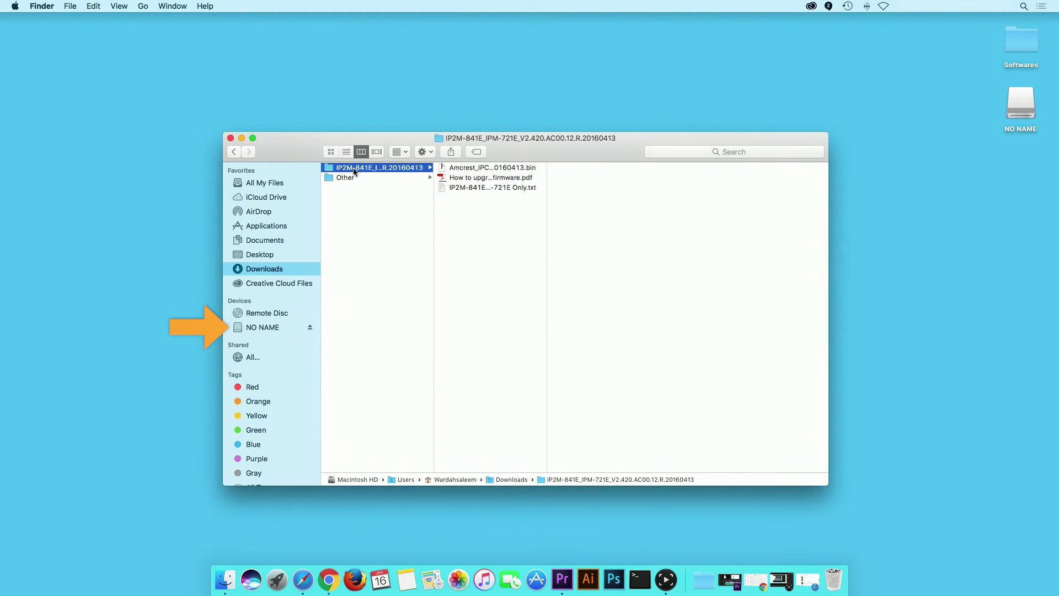
drag(483, 169, 272, 329)
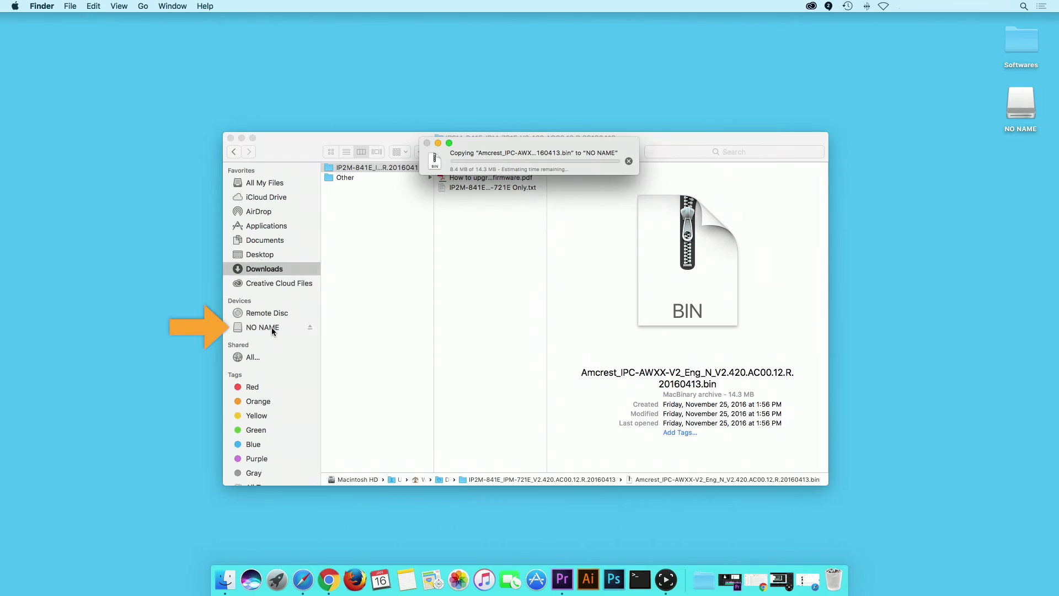
click(272, 330)
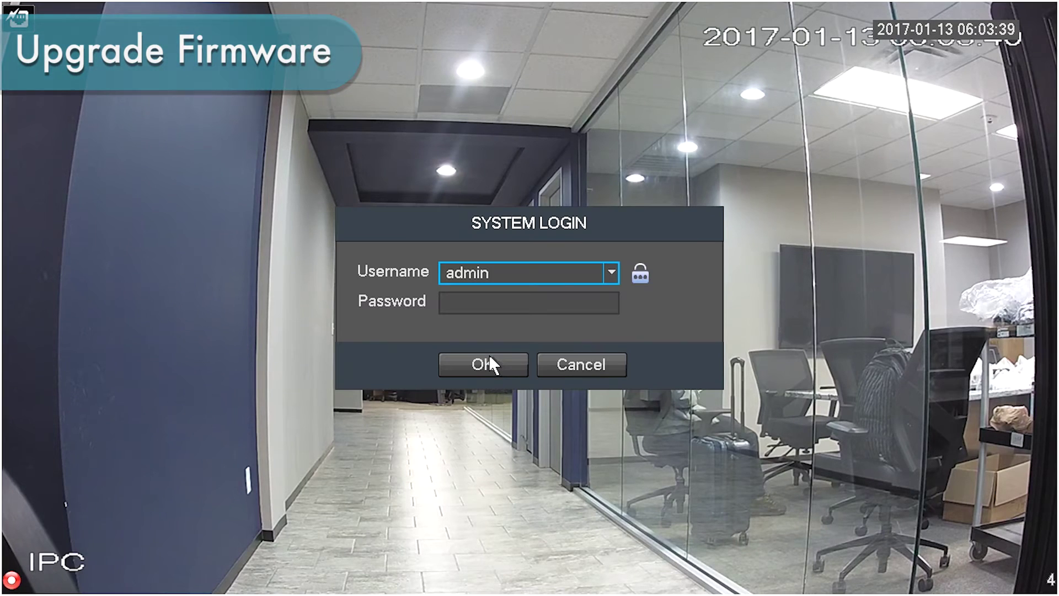
Step: Log in to the Amcrest NVR with the recorder password
click(489, 303)
text(123456)
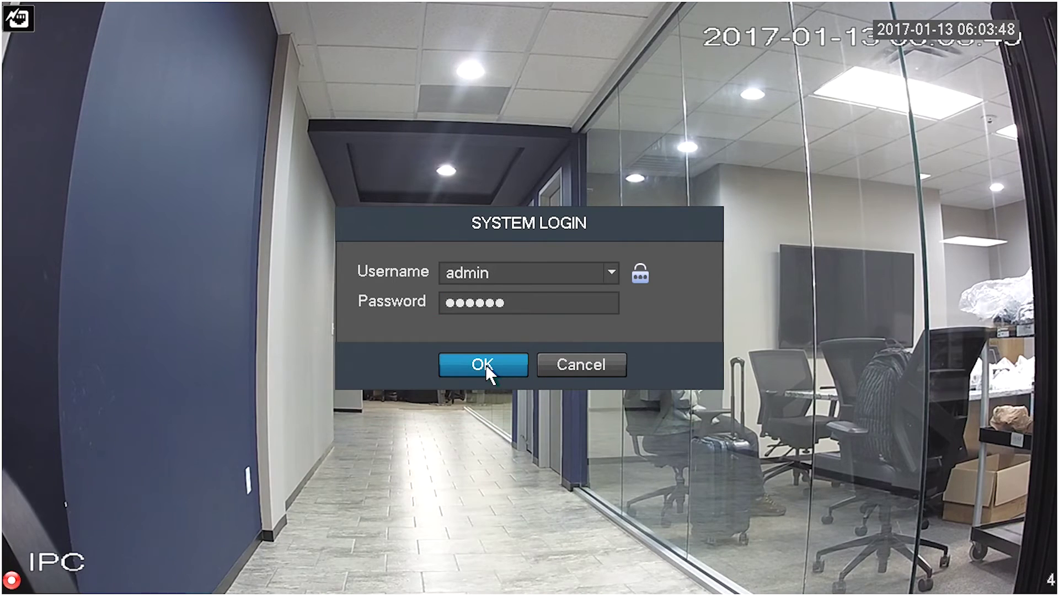
click(485, 365)
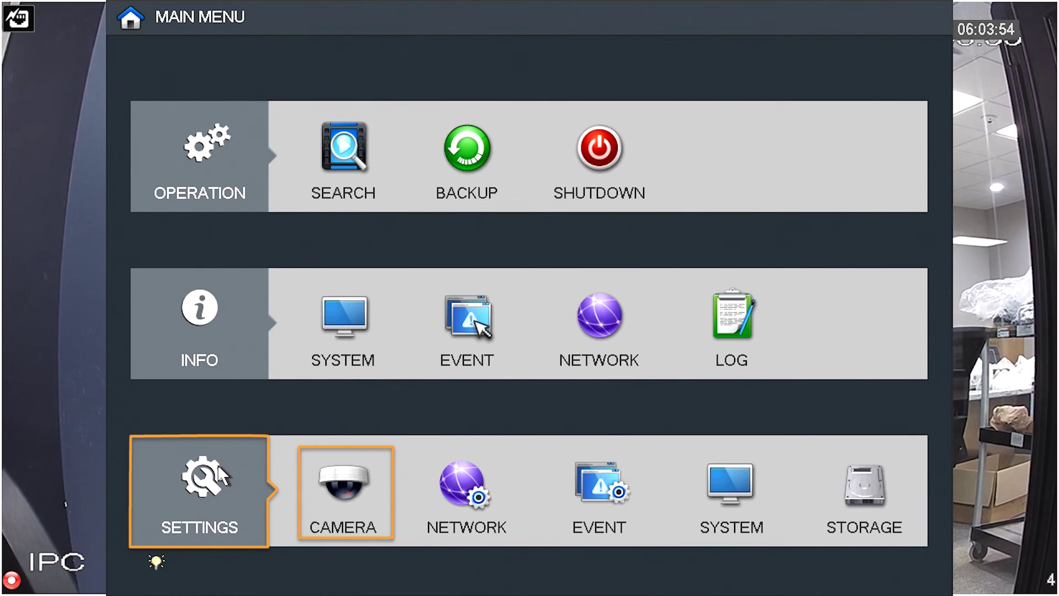
Step: Open the Camera settings page listing the devices on channels 2 and 4
click(344, 482)
click(351, 470)
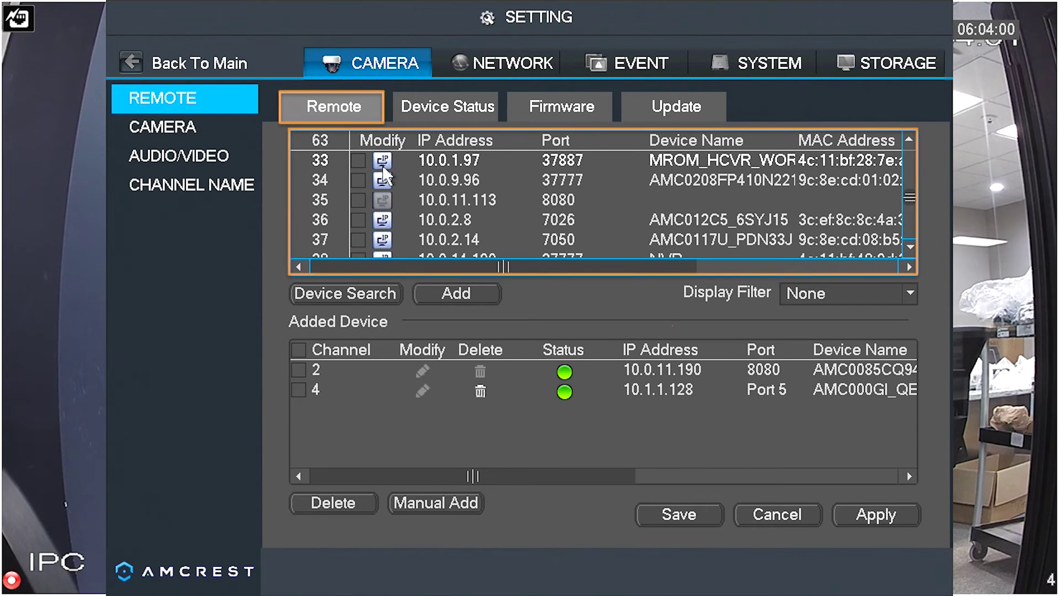
scroll(406, 238, down, 4)
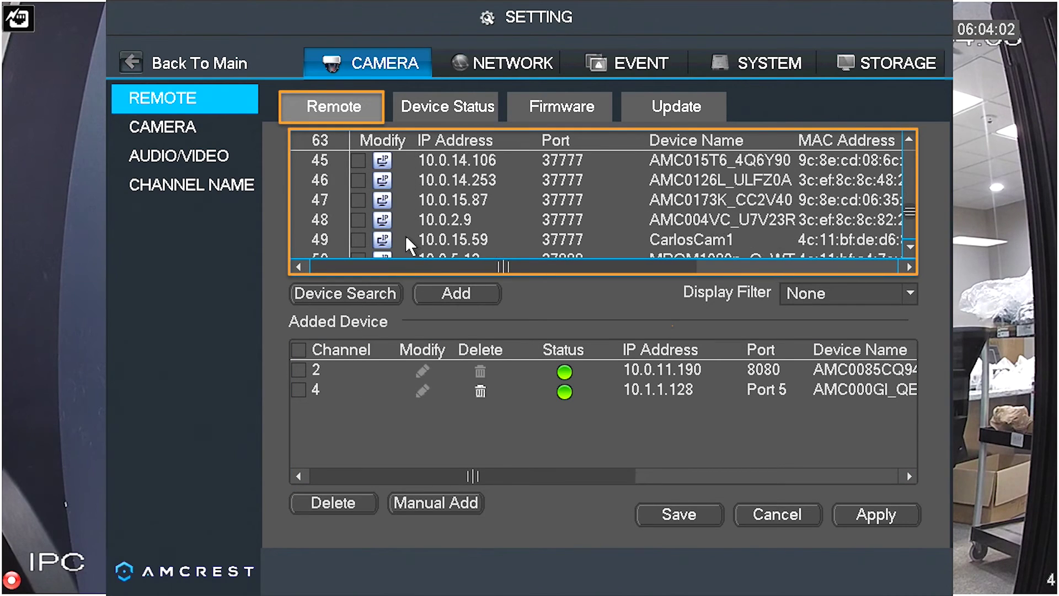
scroll(405, 235, down, 1)
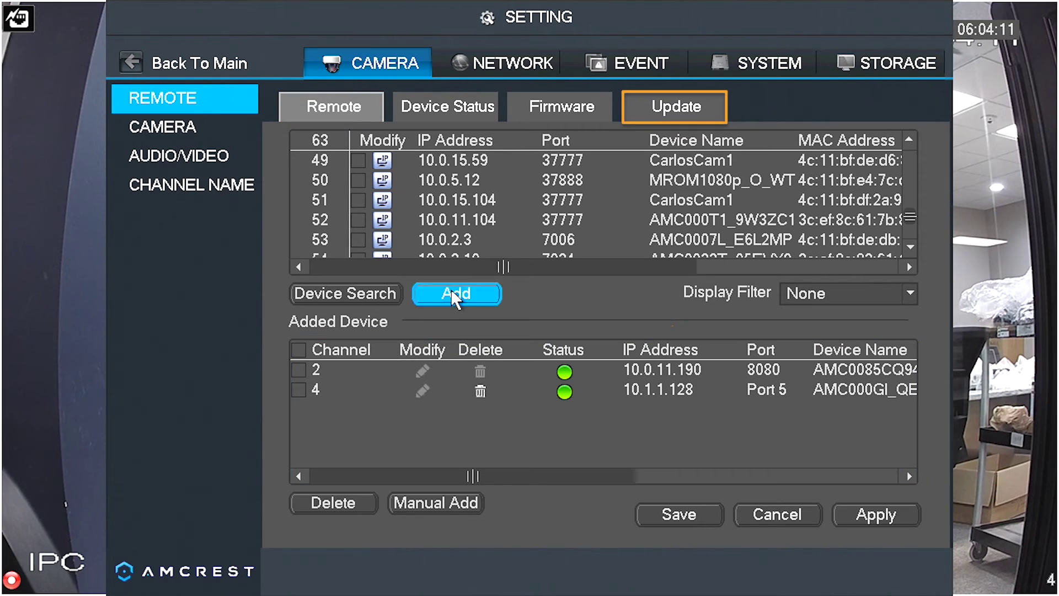
Step: On the Update tab, load Firmware Upgrade/Amcrest_IPC-AWXX_Eng_N_V2.420.AC00.16.R.20160909.bin as the update file
click(668, 107)
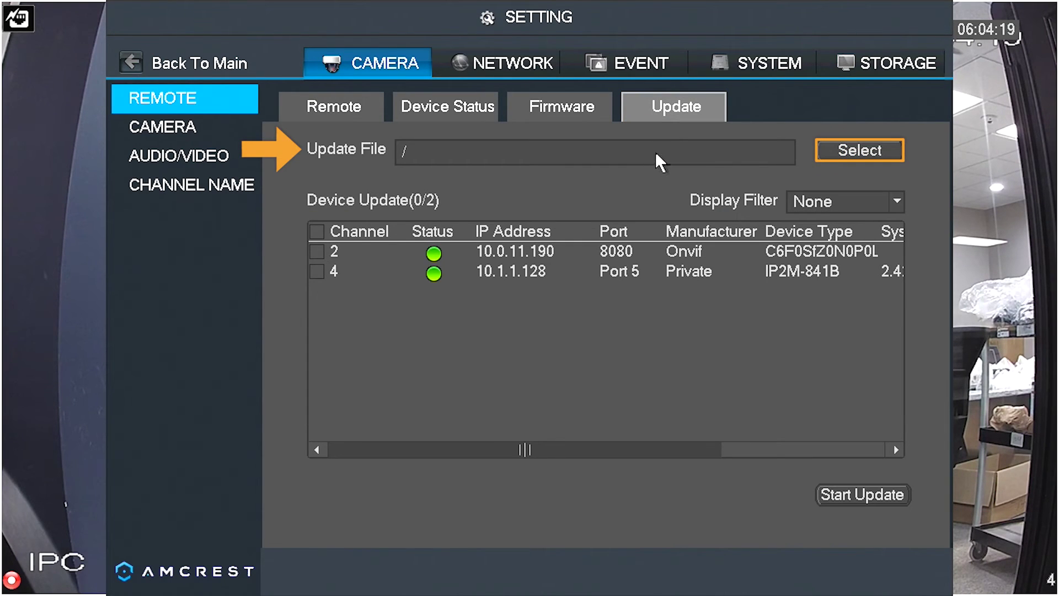
click(853, 150)
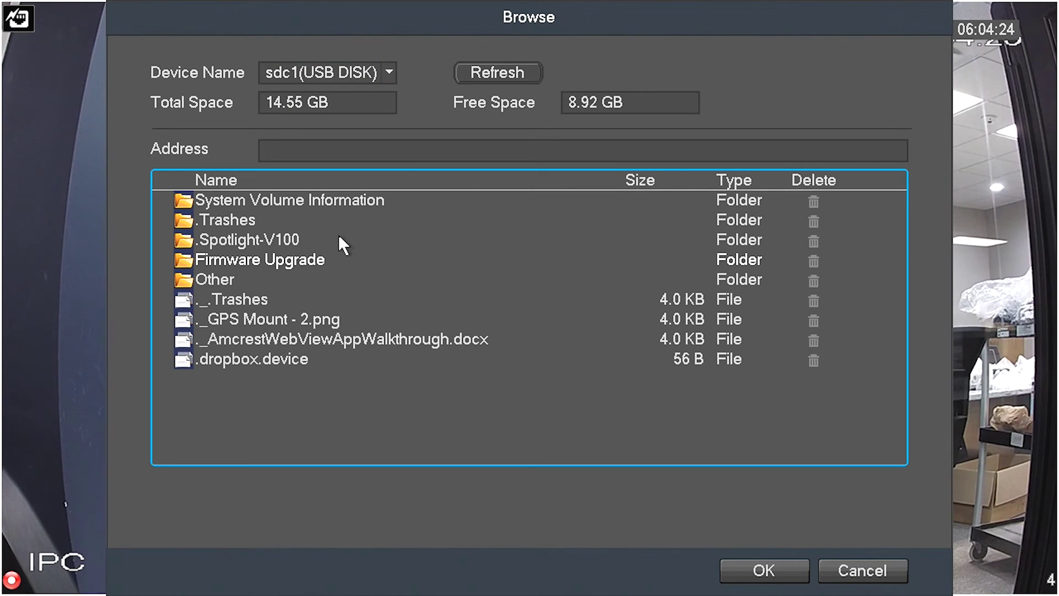
double_click(293, 261)
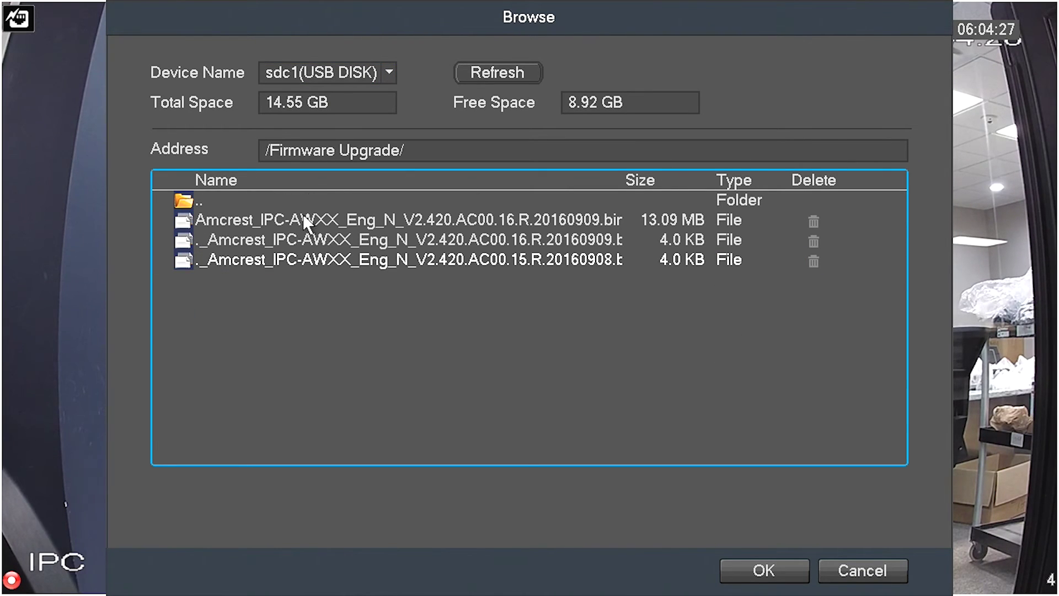
click(303, 218)
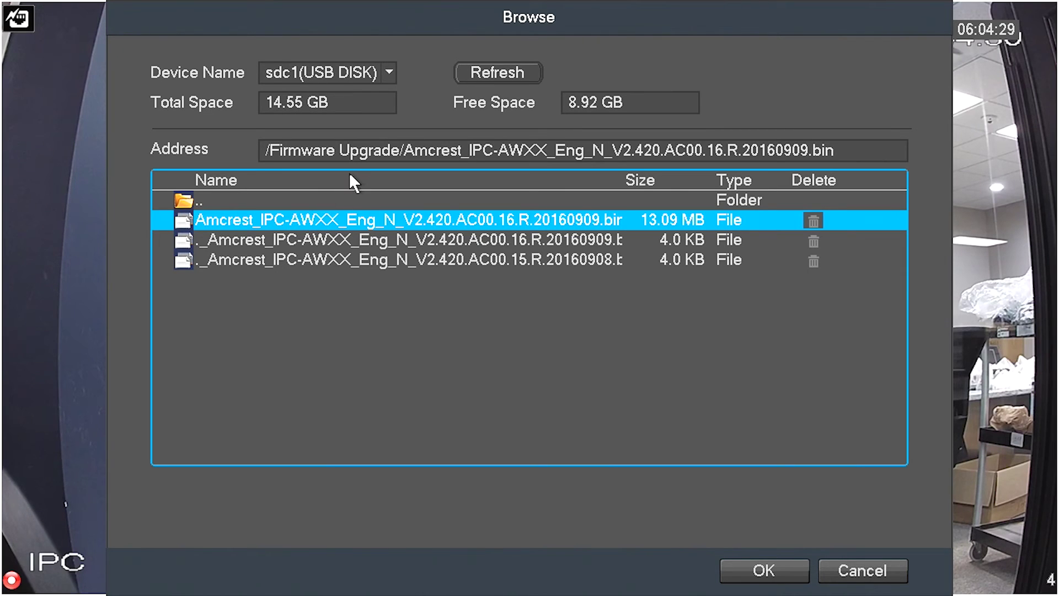
click(767, 568)
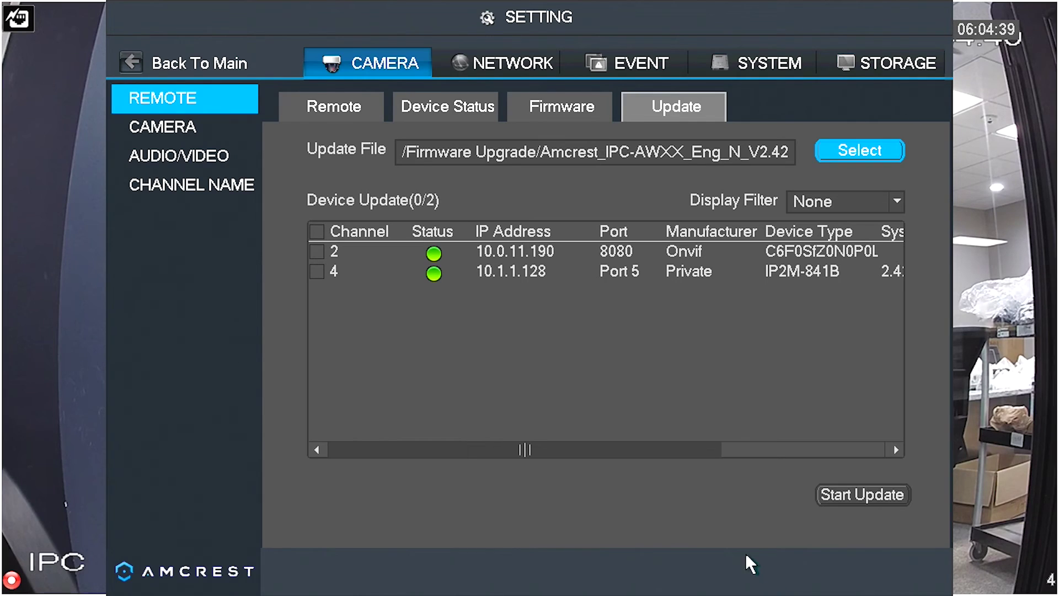
Step: Check the channel 4 IP2M-841B camera, start its update, and accept the pre-record warning
click(434, 280)
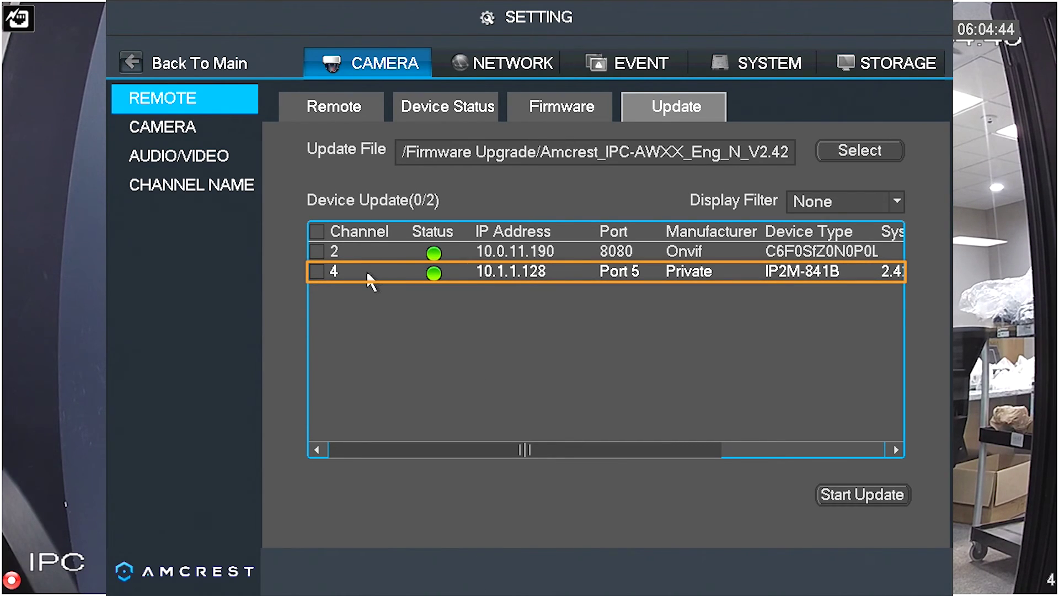
click(316, 271)
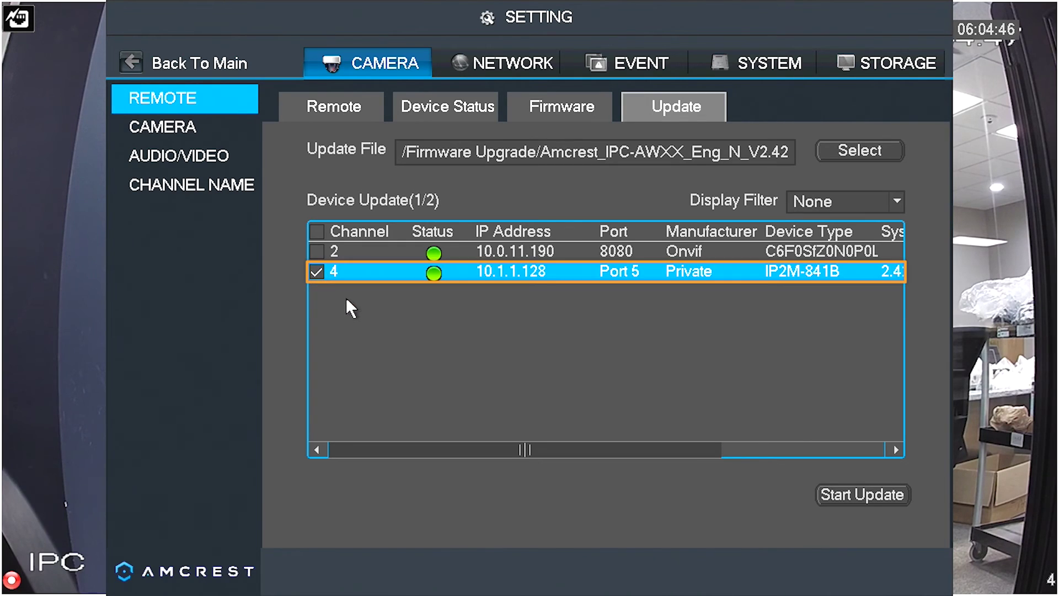
click(370, 309)
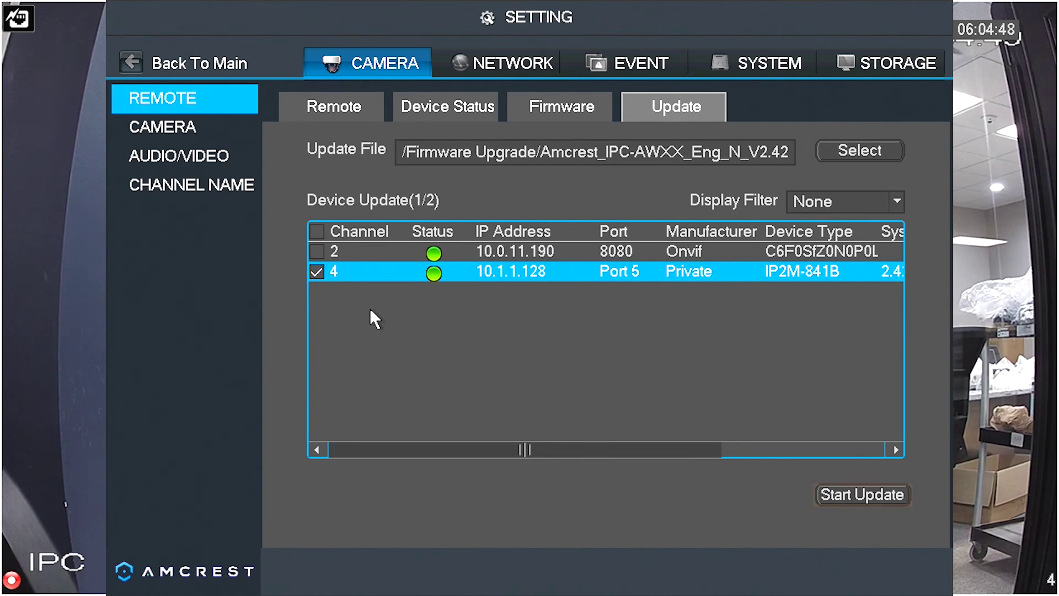
click(865, 495)
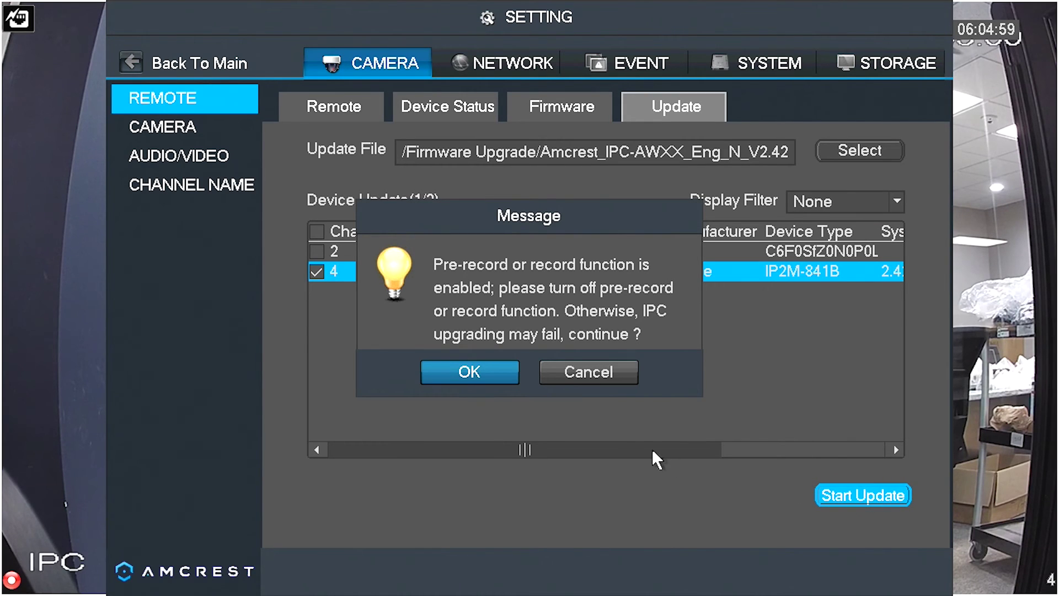
click(473, 376)
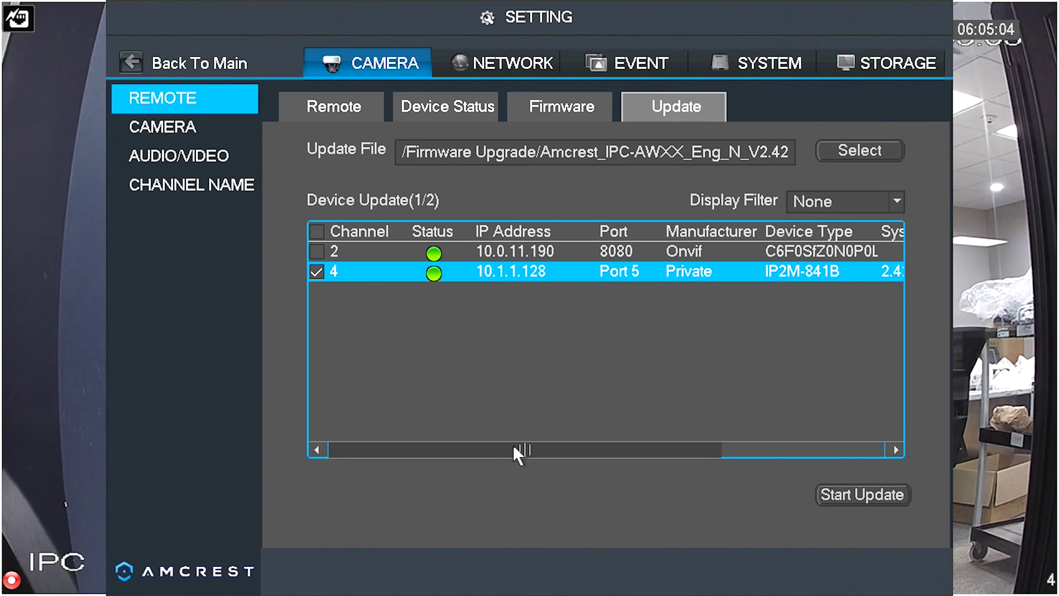
Step: Scroll the update table right to watch channel 4's Update Status until the camera disconnects
drag(512, 445, 679, 448)
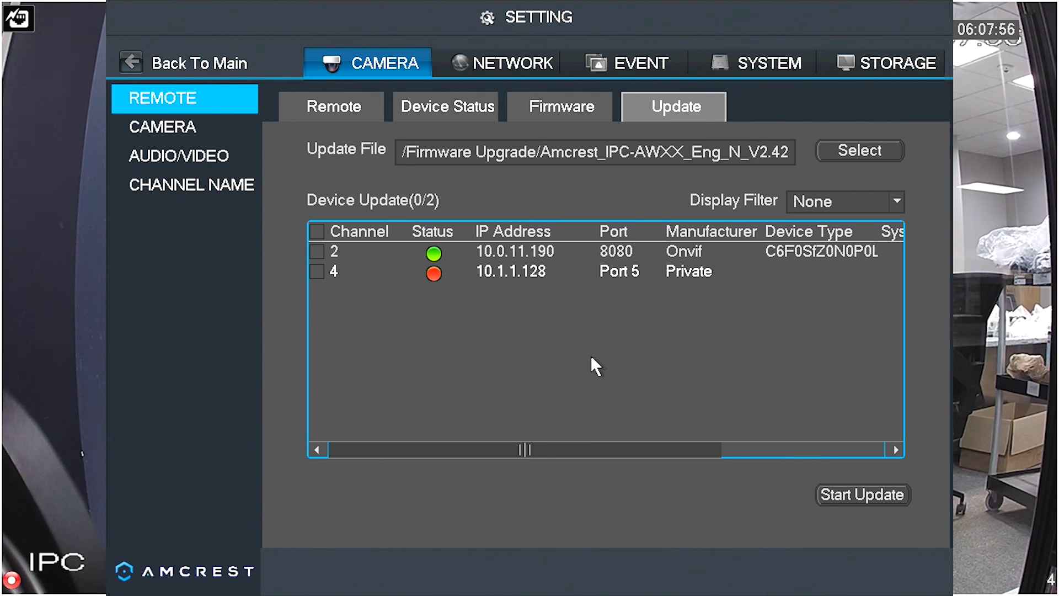
Step: Exit the camera Update settings back to the NVR Main Menu
right_click(591, 355)
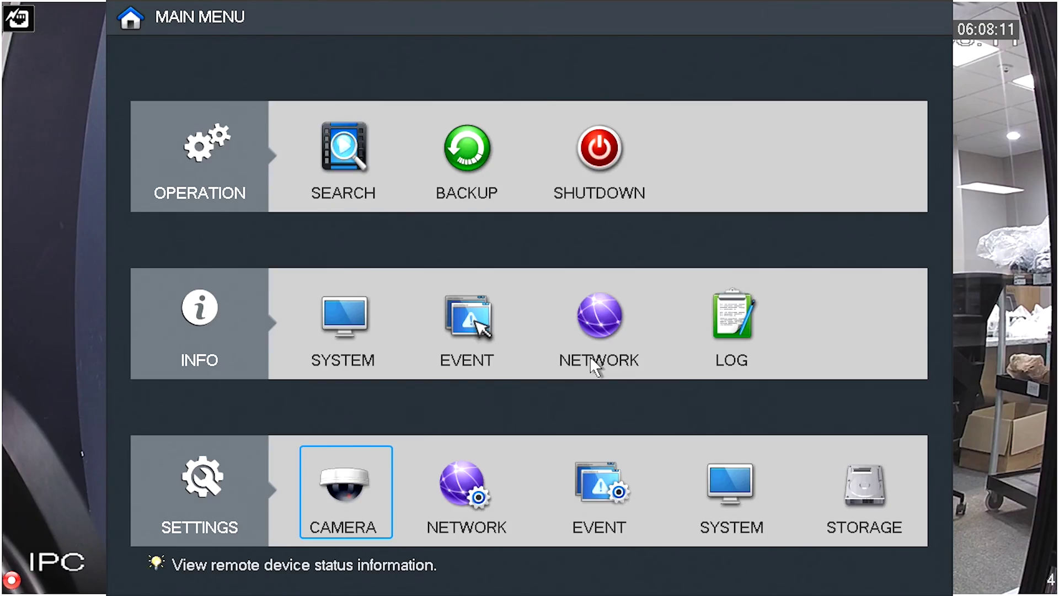